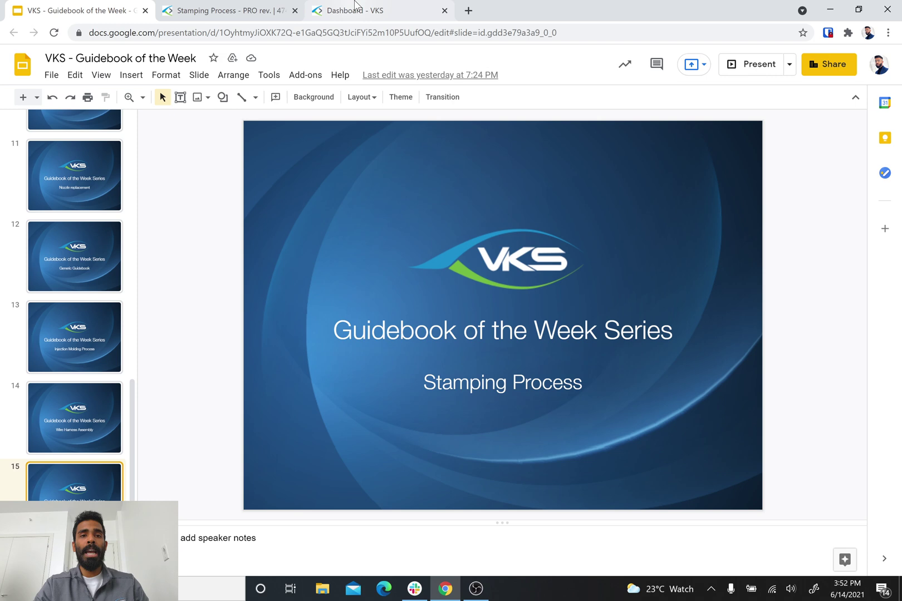
Start the Stamping Process guidebook run and enter the work order number on the Production Information form.
click(210, 15)
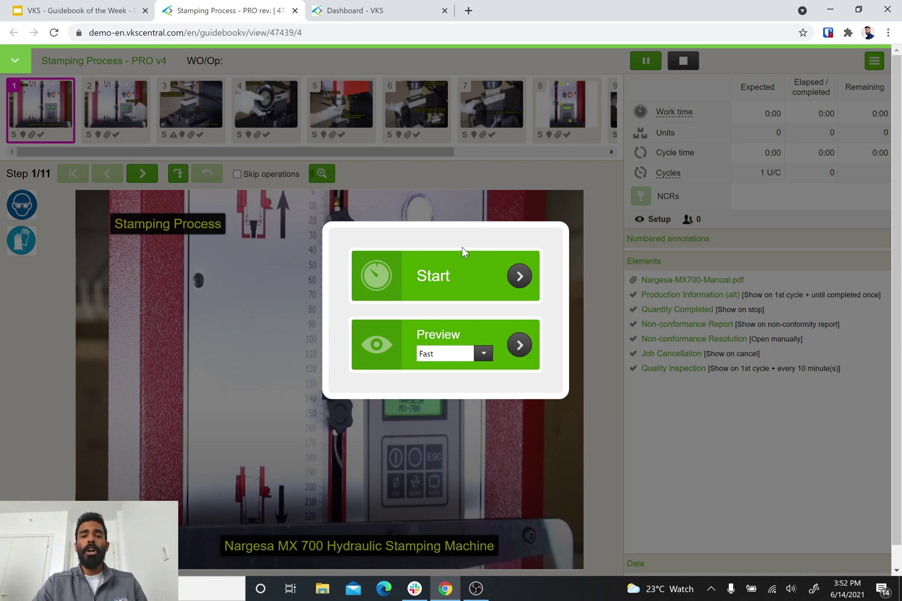
click(442, 278)
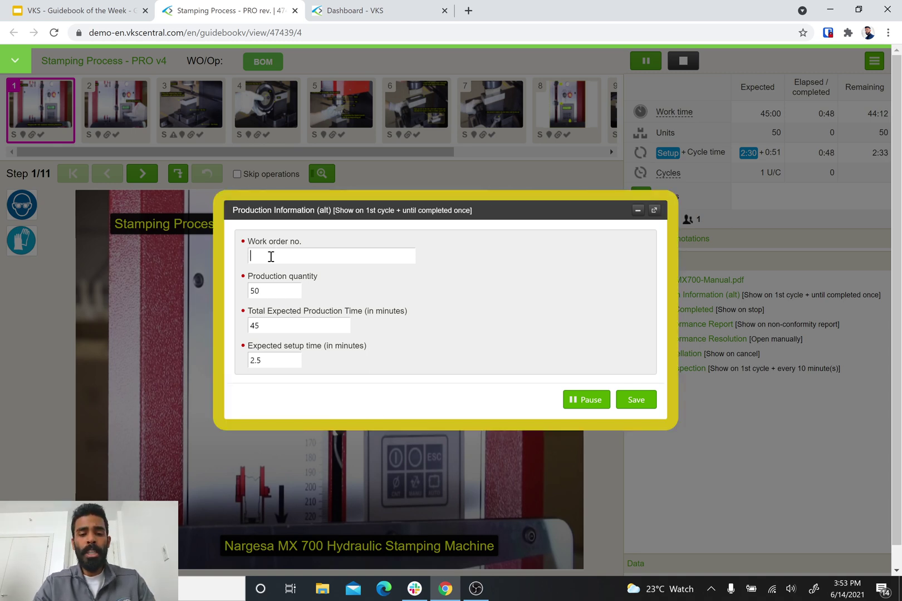
text(2398540840)
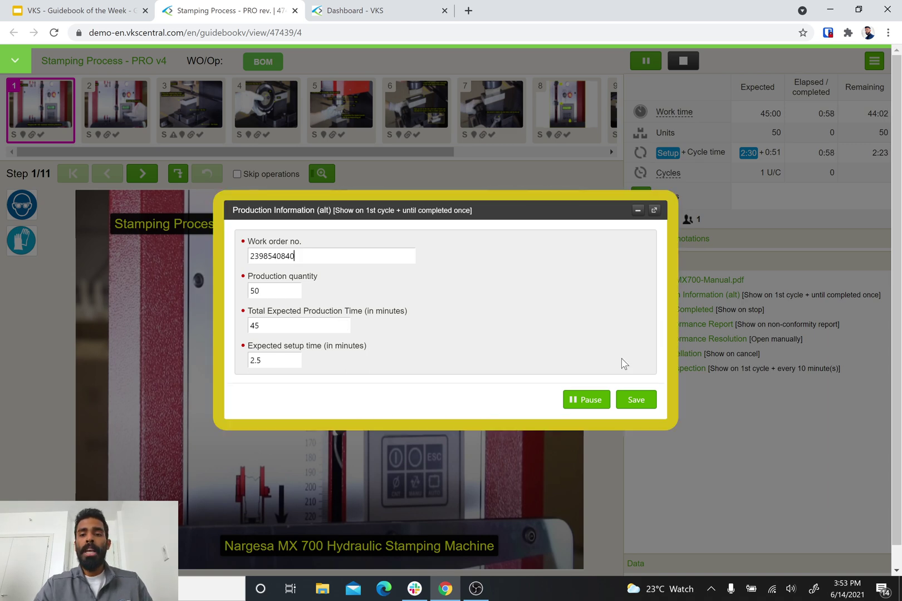
Save the Production Information form, linking the run to the work order at operation 100.
click(646, 404)
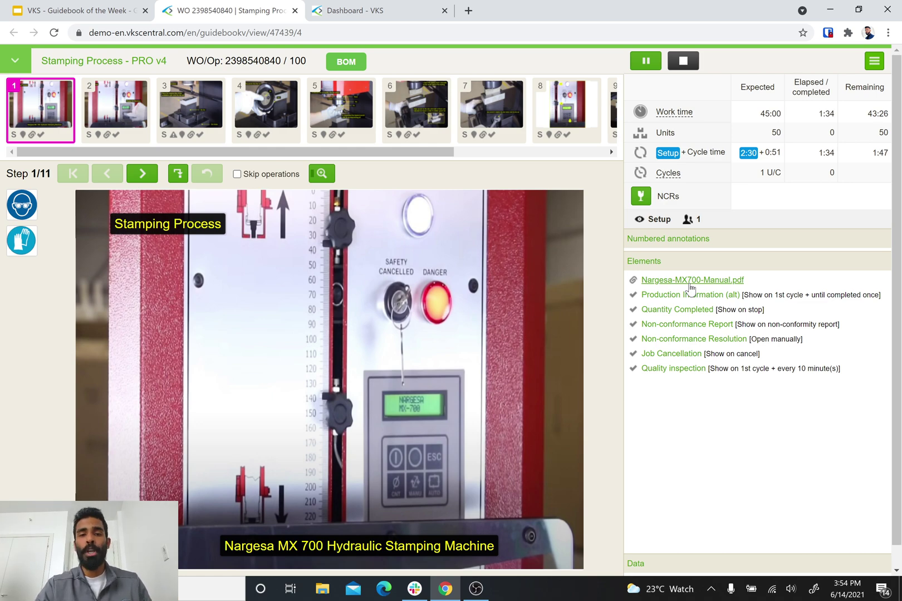
Read Nargesa-MX700-Manual.pdf through page 8, the maintenance and lubrication section, then close it.
click(691, 280)
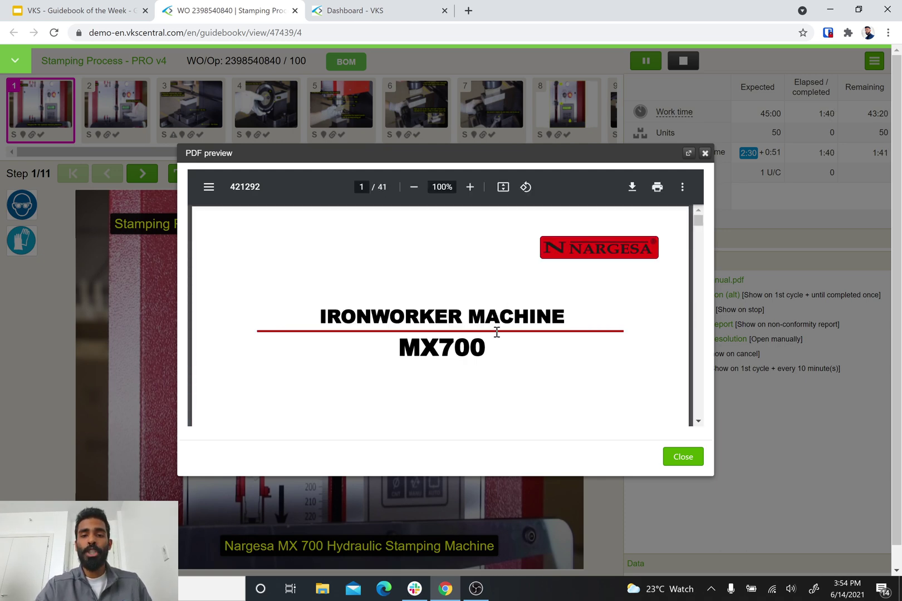
scroll(497, 332, down, 5)
scroll(496, 332, down, 10)
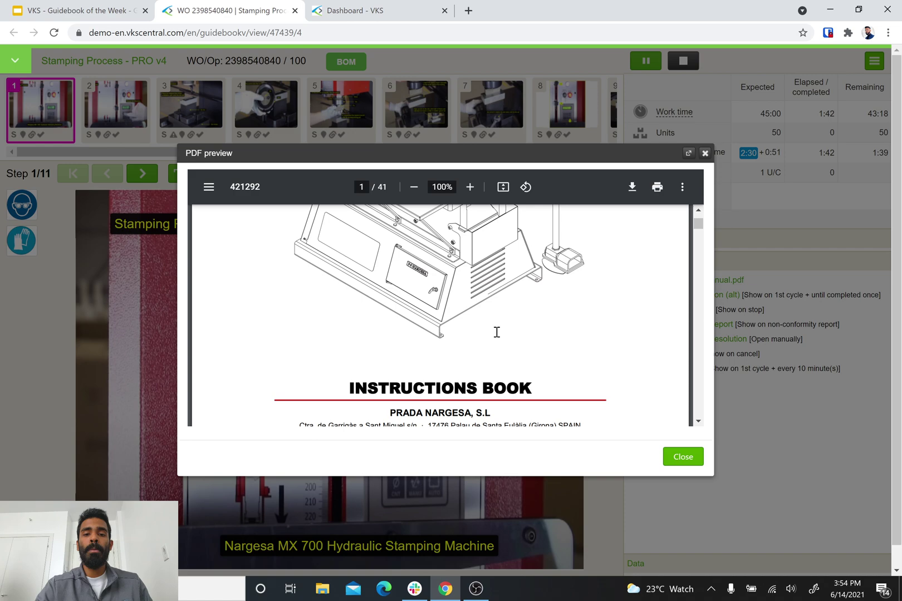
scroll(497, 332, down, 10)
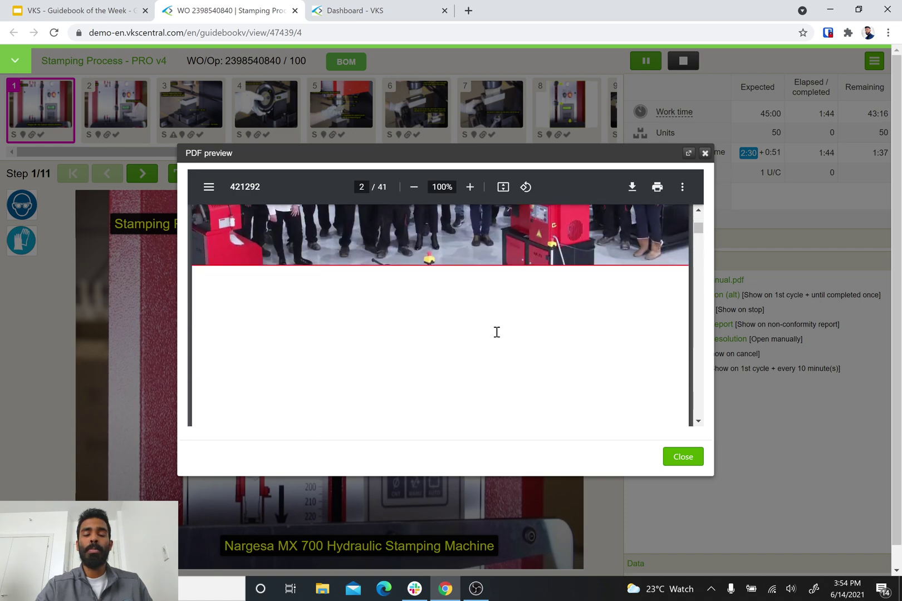
scroll(497, 331, down, 10)
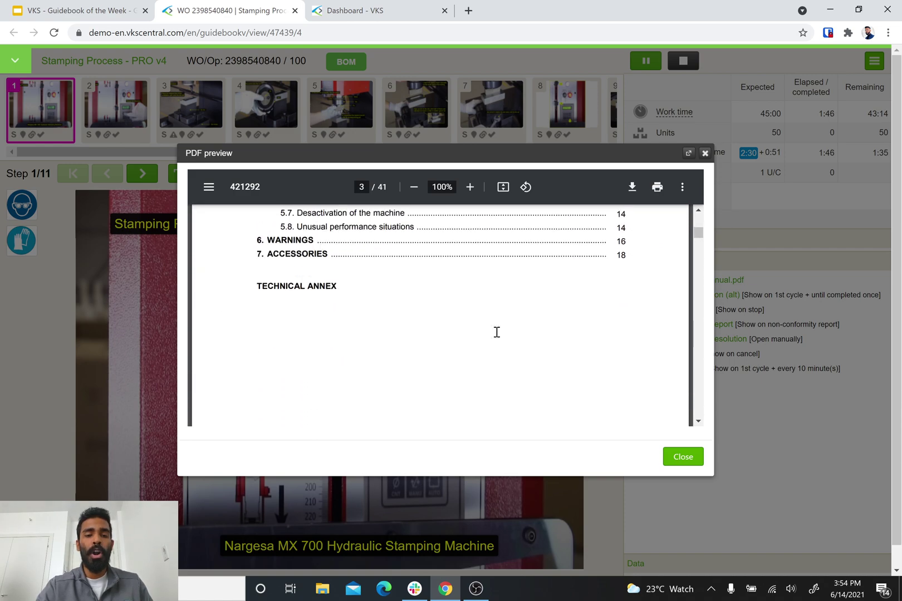
scroll(497, 332, down, 10)
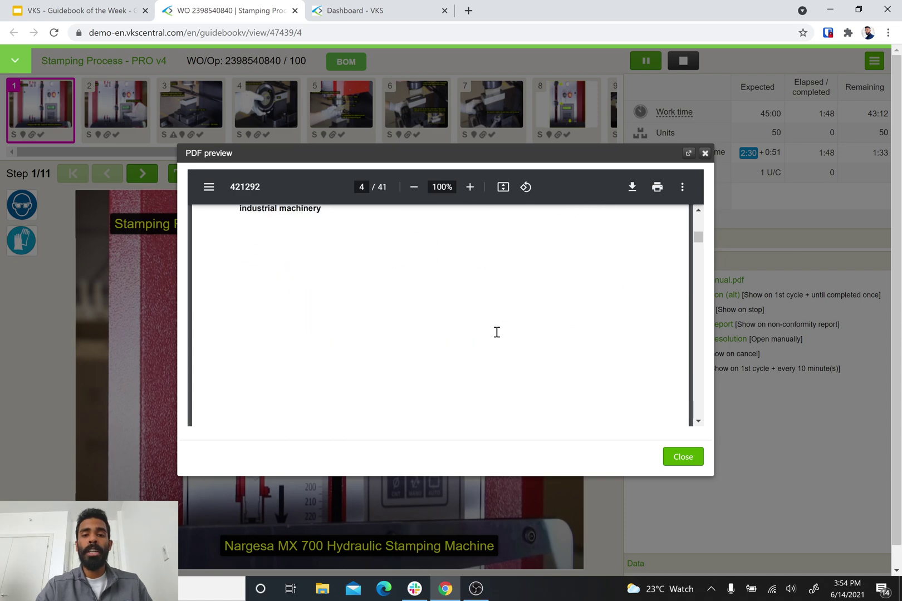
scroll(497, 332, down, 10)
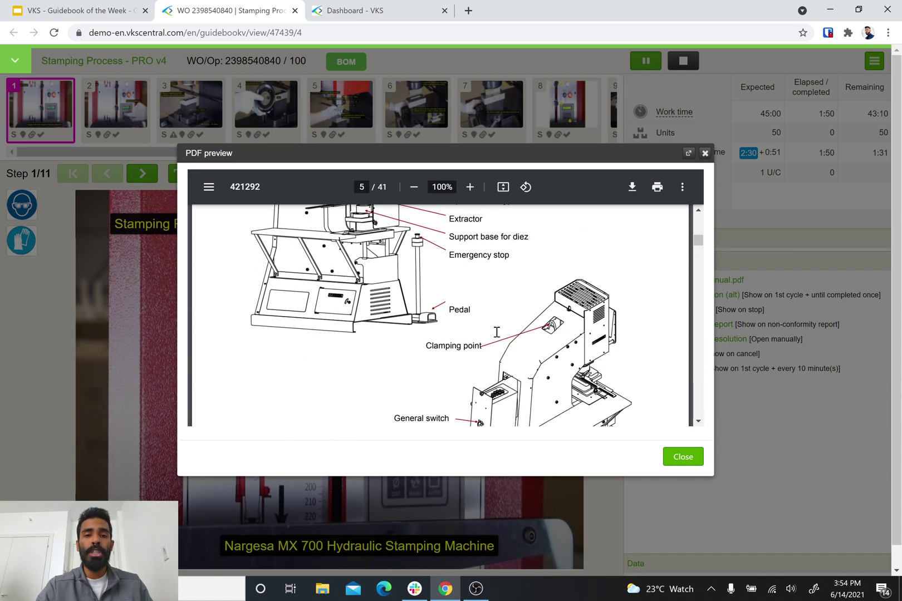
scroll(497, 332, down, 5)
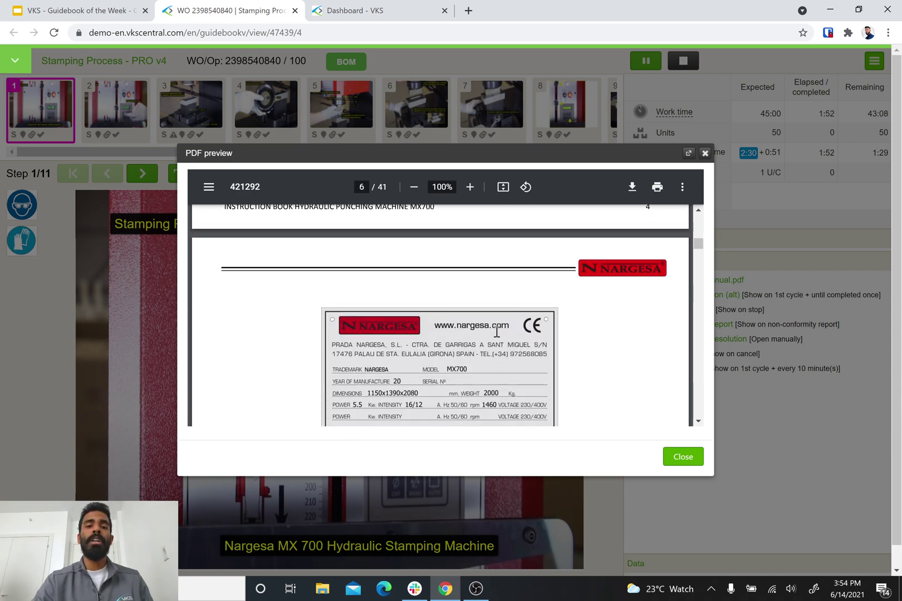
scroll(497, 331, down, 10)
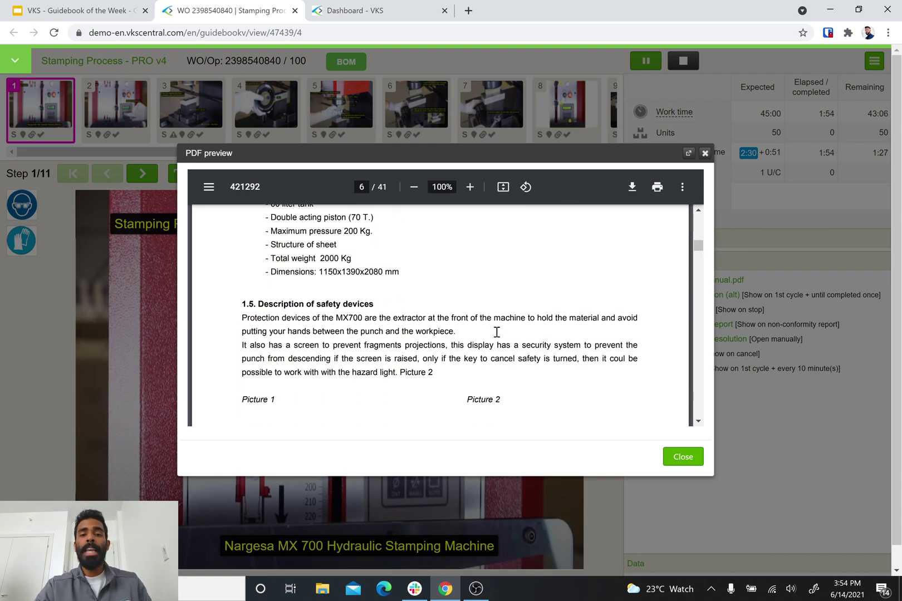
scroll(496, 332, down, 10)
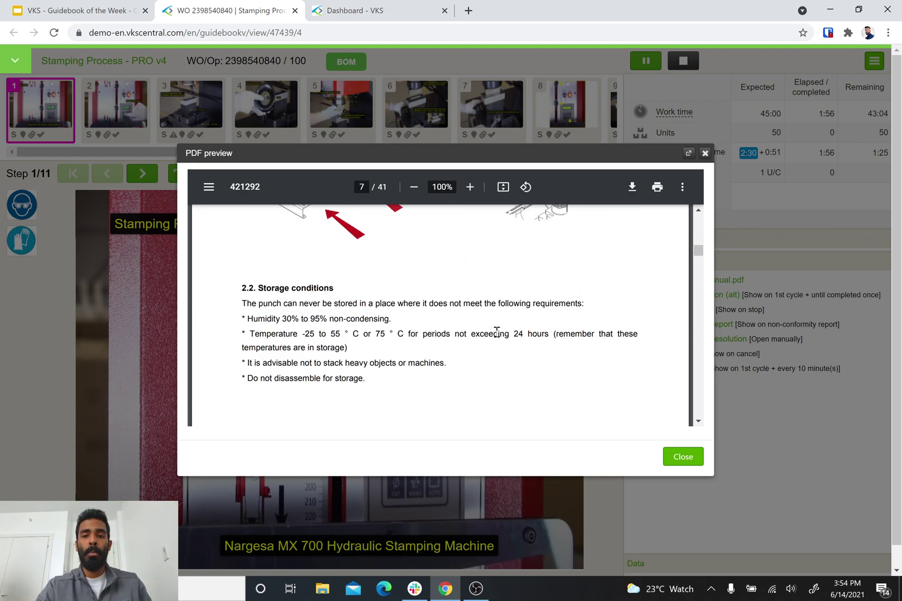
scroll(497, 331, down, 6)
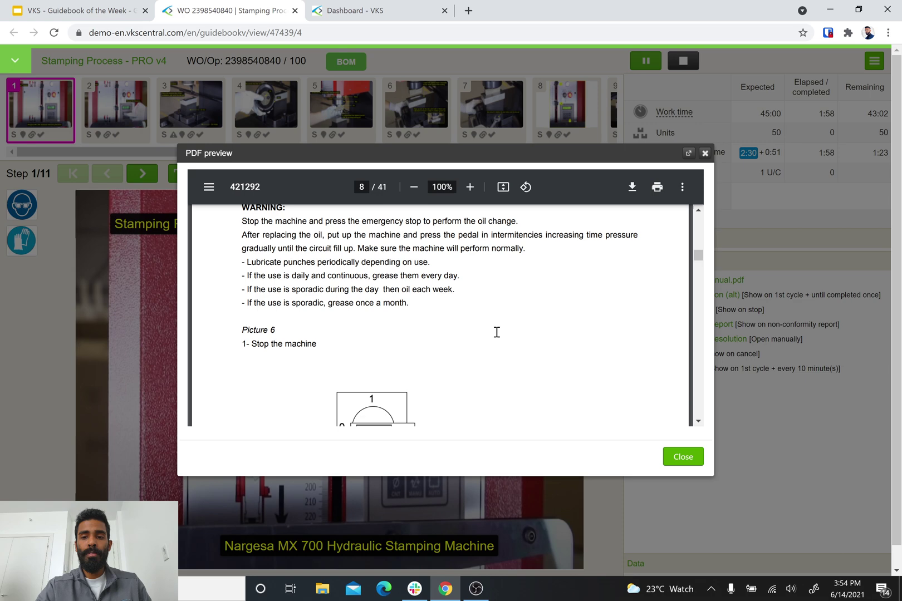
click(689, 459)
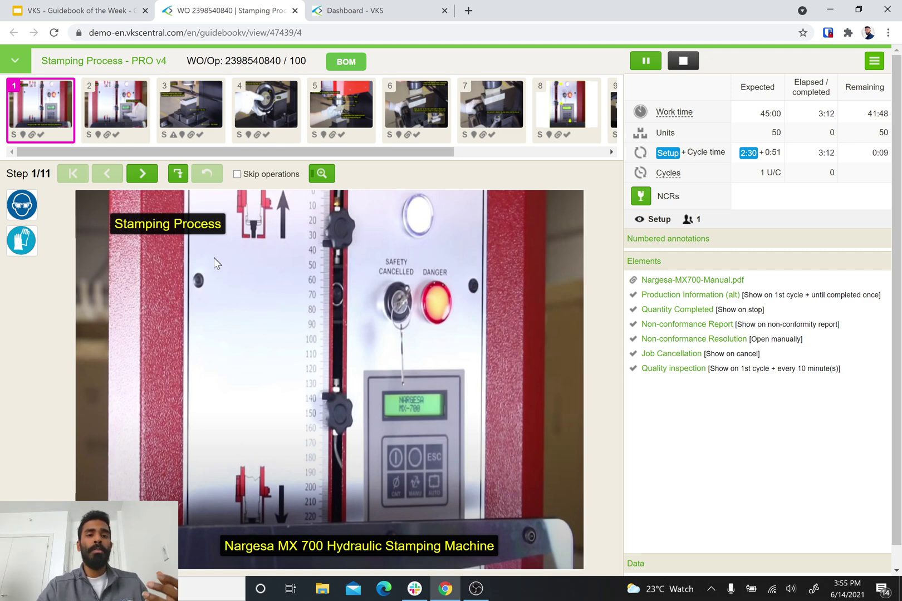
Go to step 2/11, Initial Settings, which shows powering on the machine.
click(143, 174)
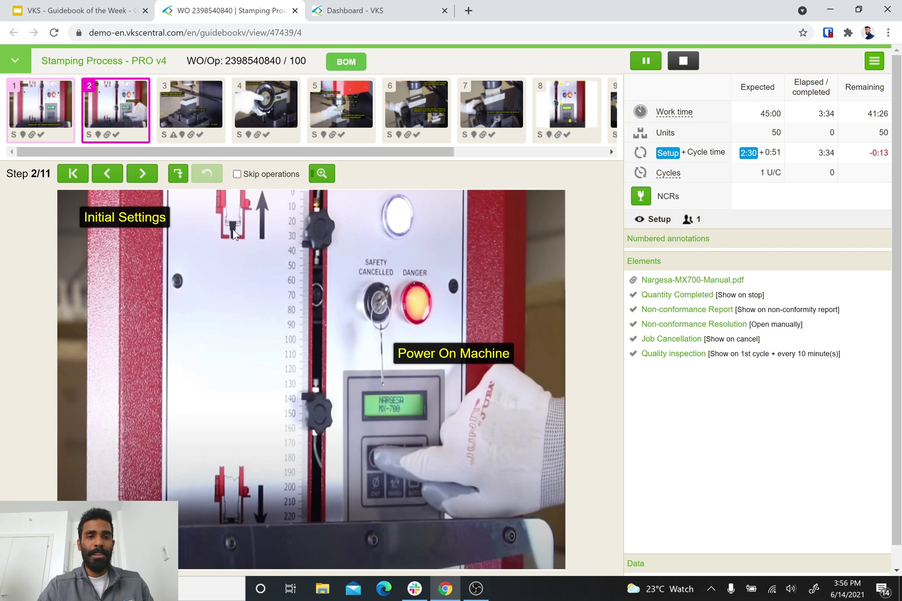
Reach step 3/11, Stamping Operation, and dismiss the die placement alert.
click(143, 174)
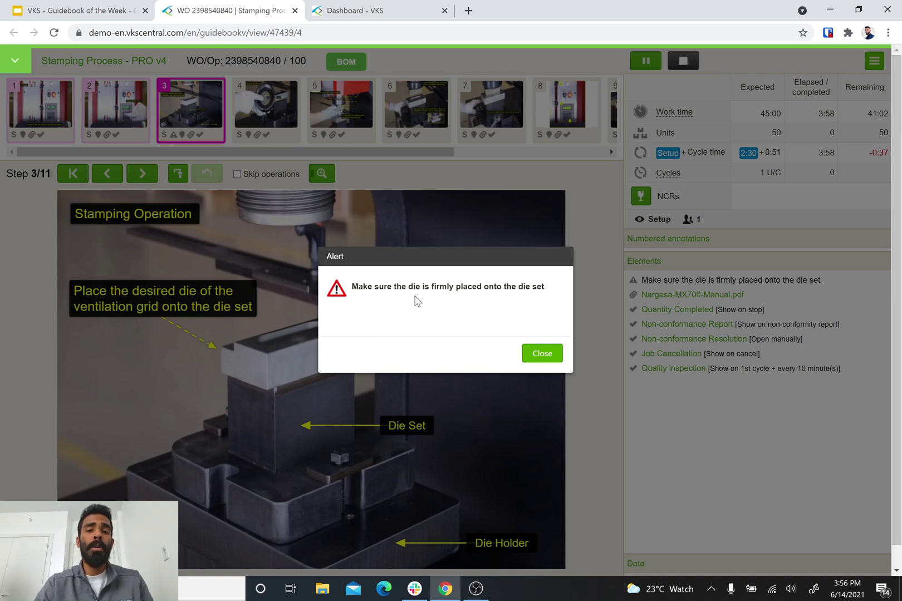
click(539, 358)
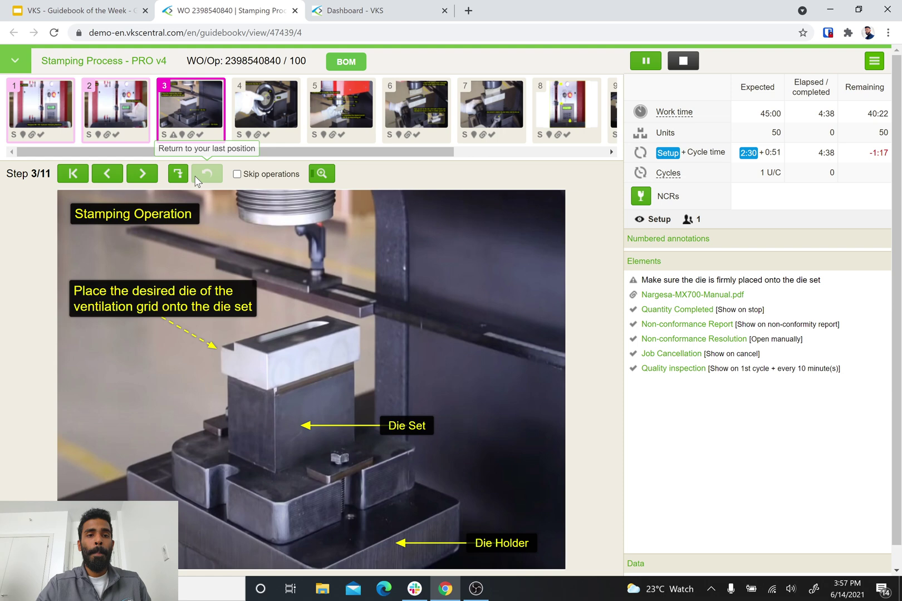
Move through step 4/11 and enter 6848383 as the Pin Serial #.
click(142, 175)
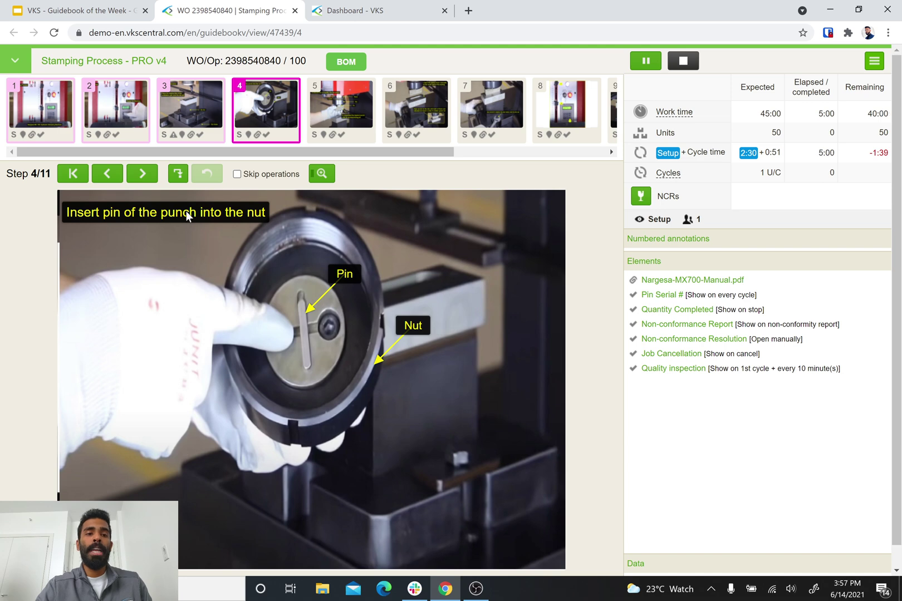
click(142, 175)
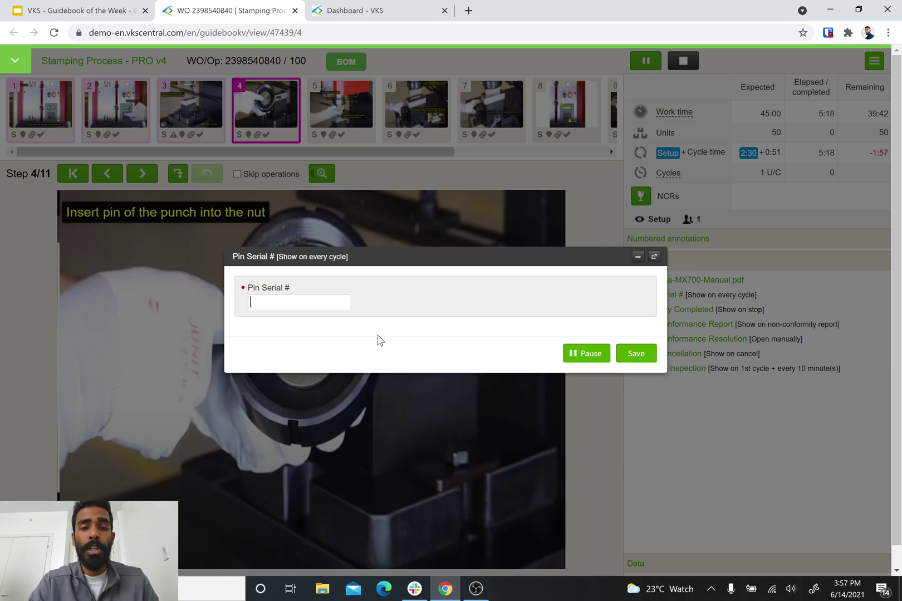
text(6848383)
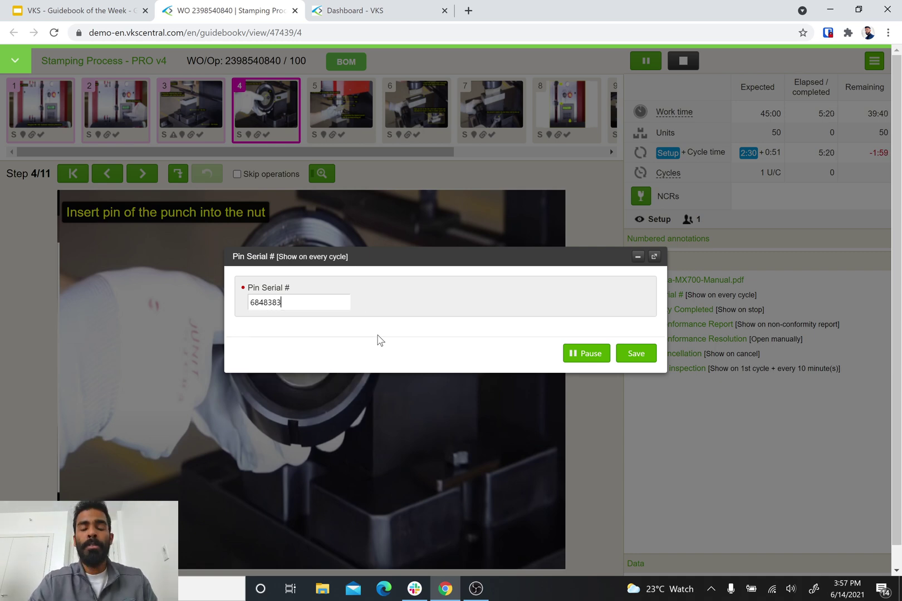
Save pin serial 6848383 and continue to step 5/11, securing the nut and assembling the punch.
click(643, 357)
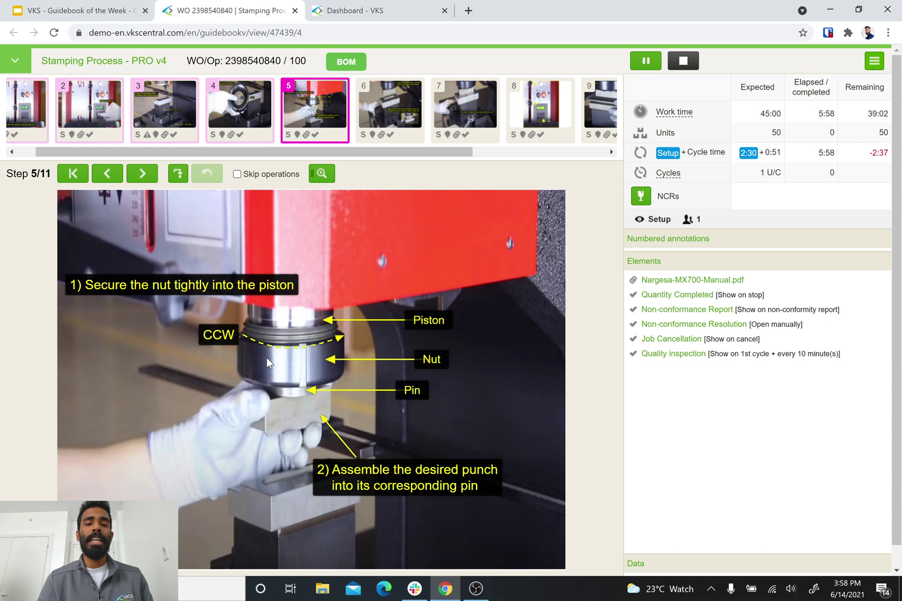
Go to step 6/11, lowering the piston, and bring up its punch-alignment self-inspection.
click(143, 173)
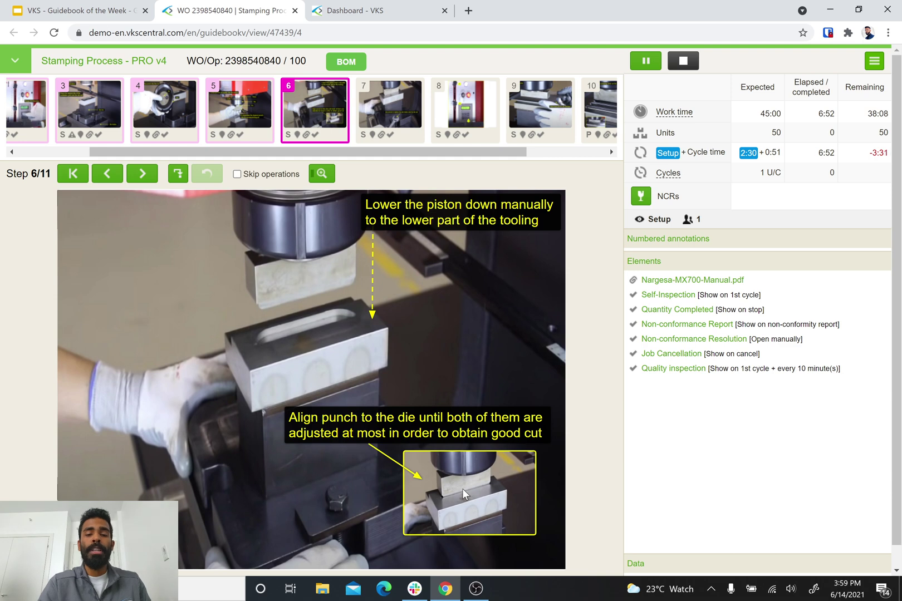
click(142, 177)
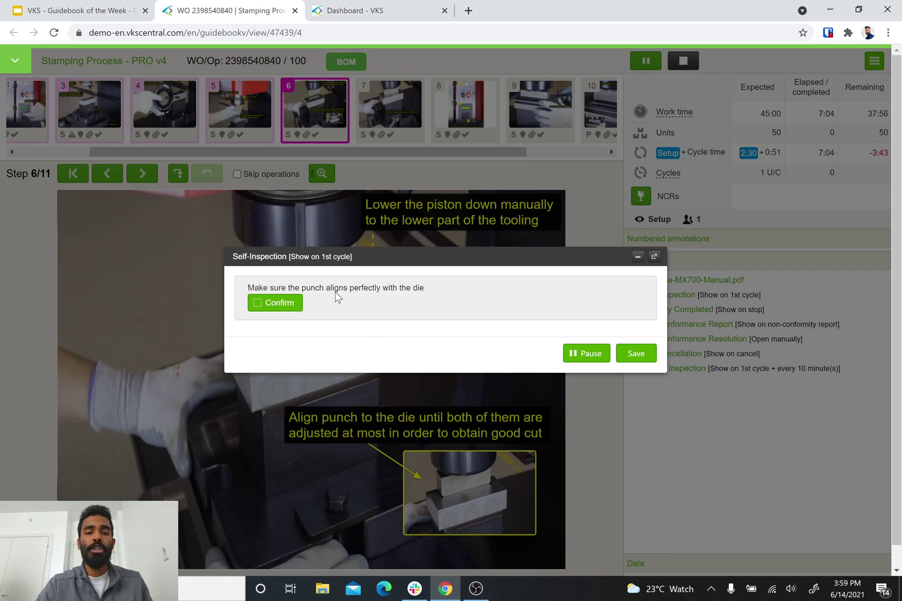
Confirm the punch aligns with the die and save, reaching step 7/11 on tightening the die holder.
click(278, 306)
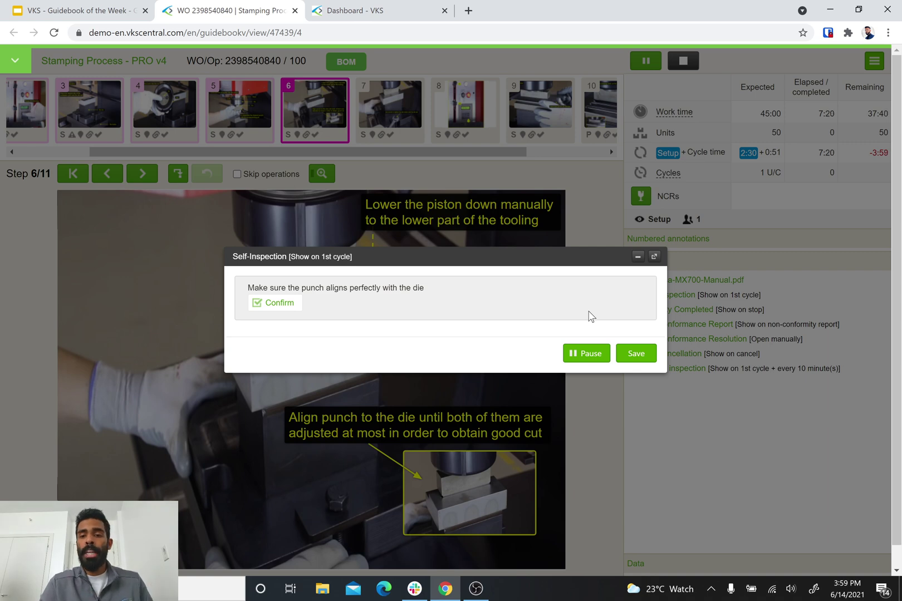
click(636, 354)
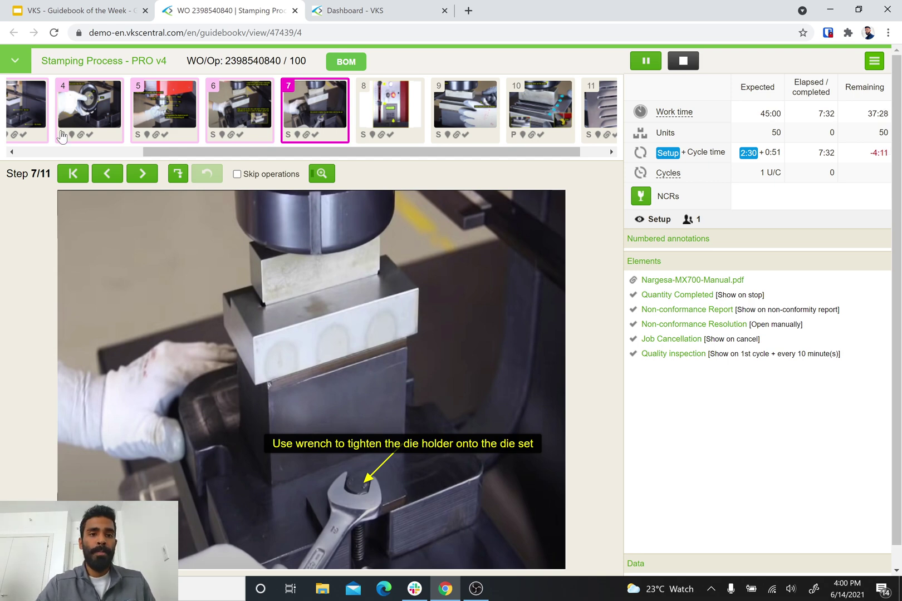
Advance to step 8/11: displacement limits 20 and 110, then automatic mode.
click(149, 178)
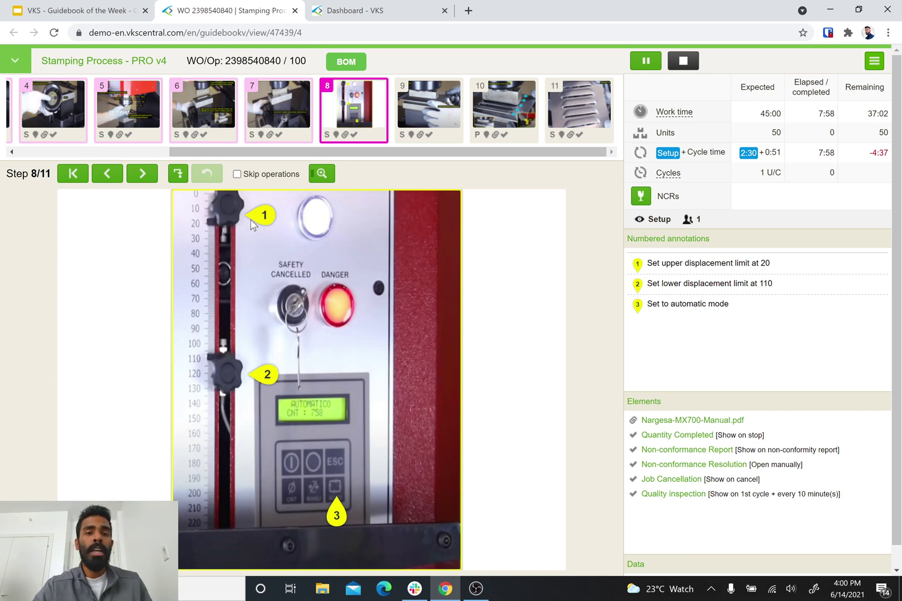
View notes 1–3: upper displacement limit, lower displacement limit, and setting automatic mode.
click(264, 216)
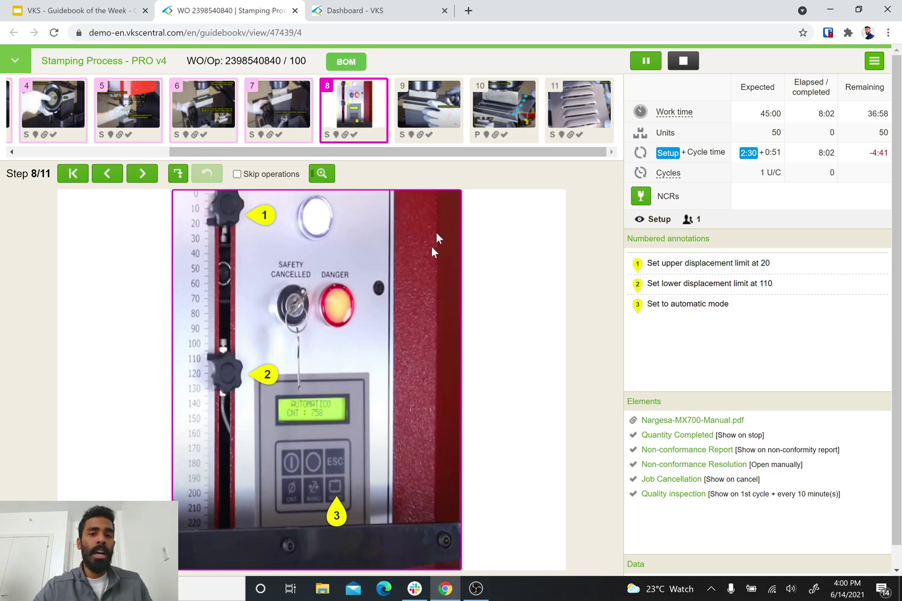
click(266, 220)
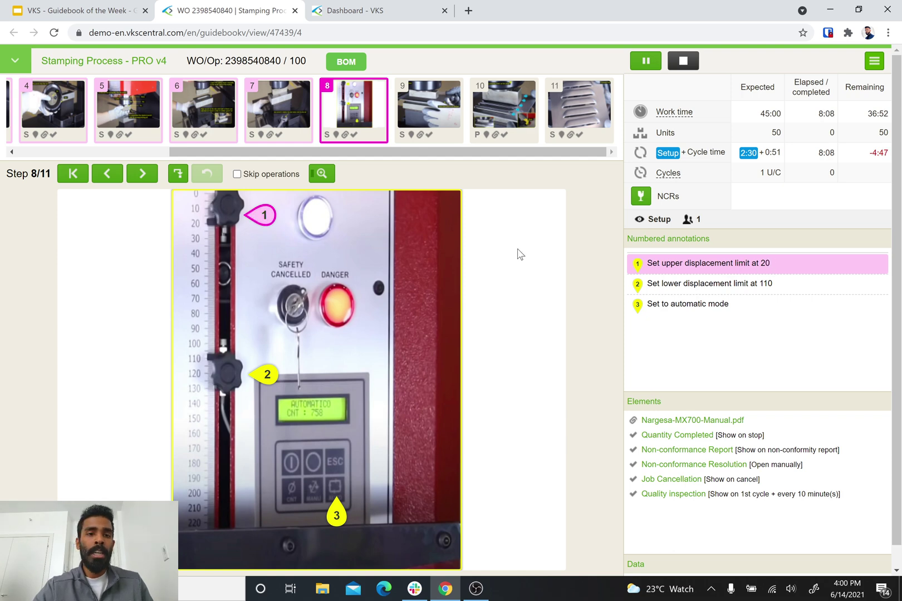
click(268, 377)
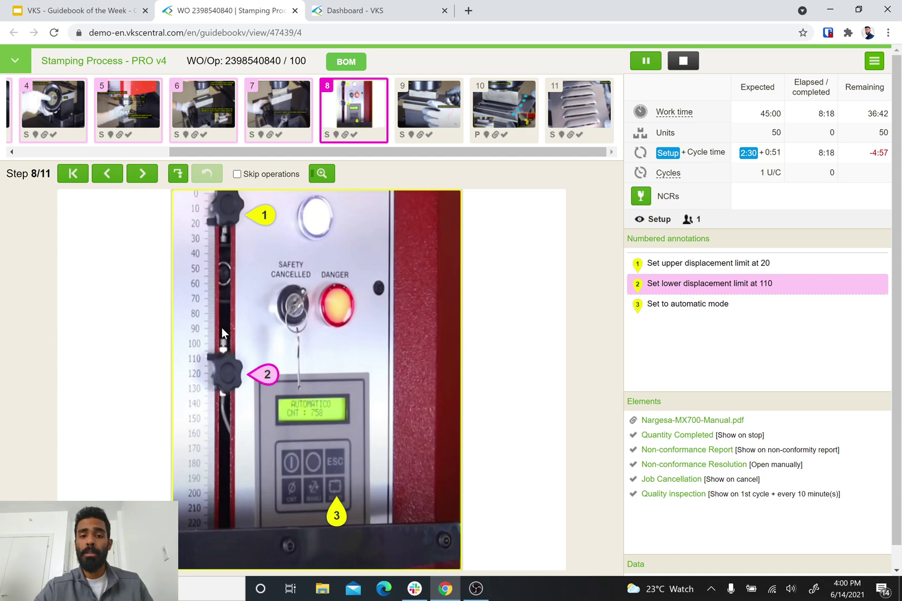
click(337, 511)
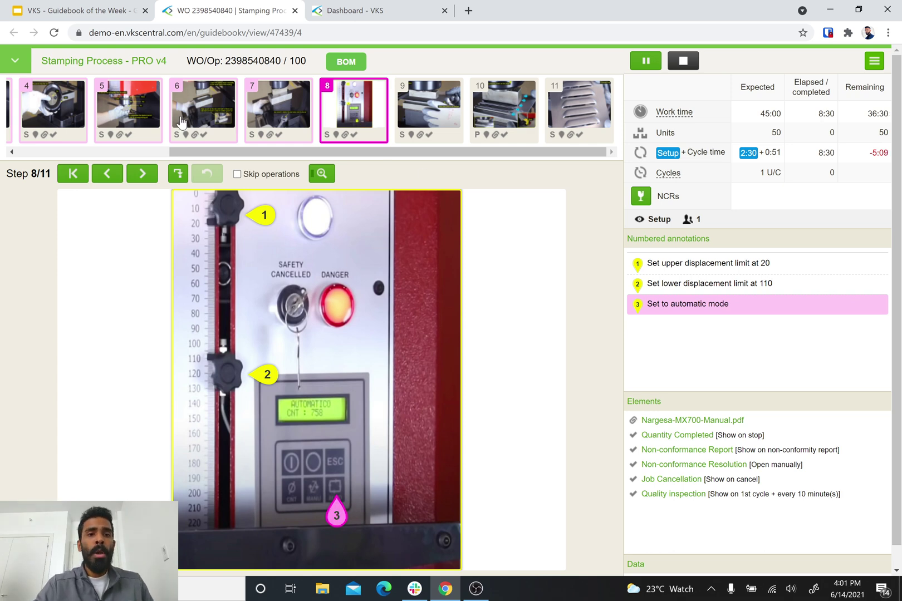
Advance to step 9 and save a self-inspection confirming the stock piece is validated.
click(146, 174)
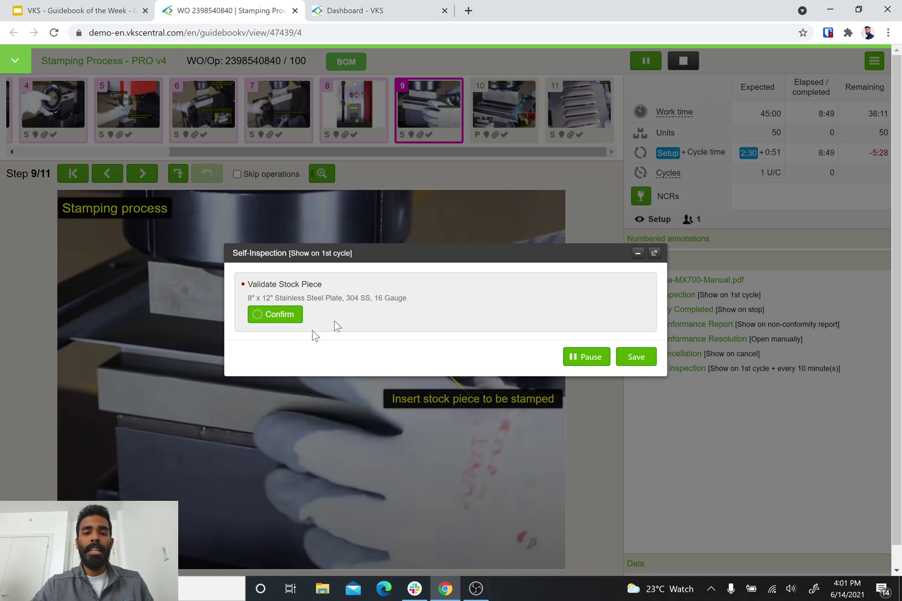
click(277, 314)
click(636, 357)
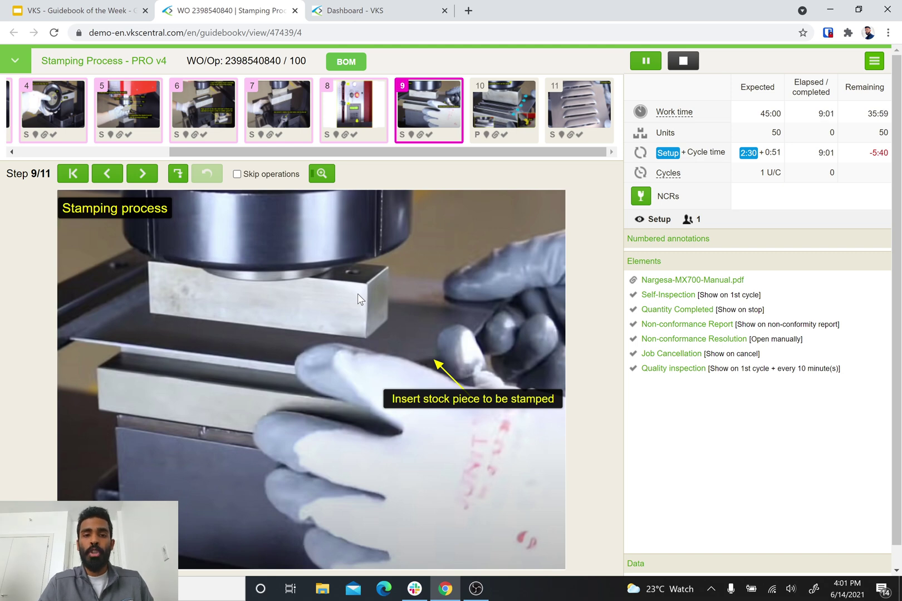
click(357, 62)
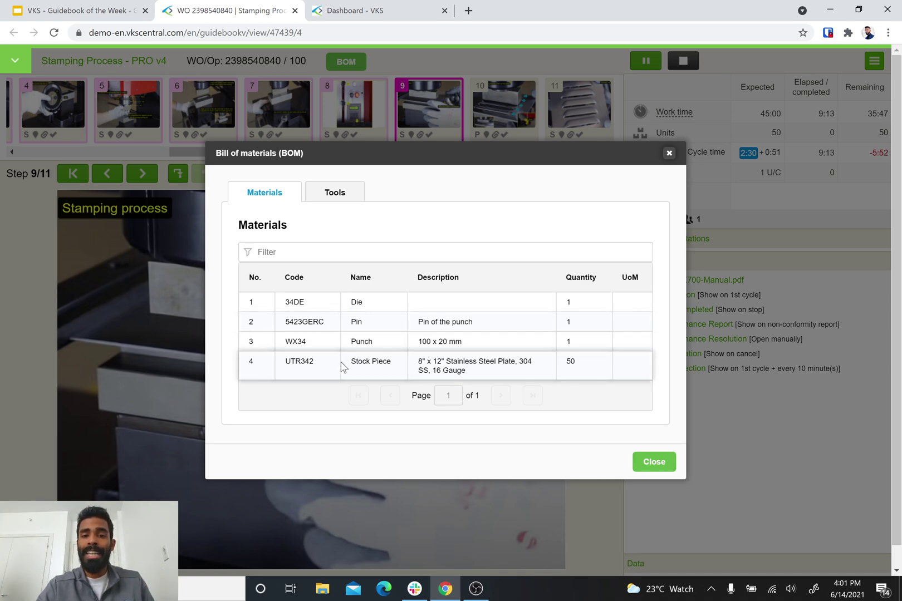
click(341, 200)
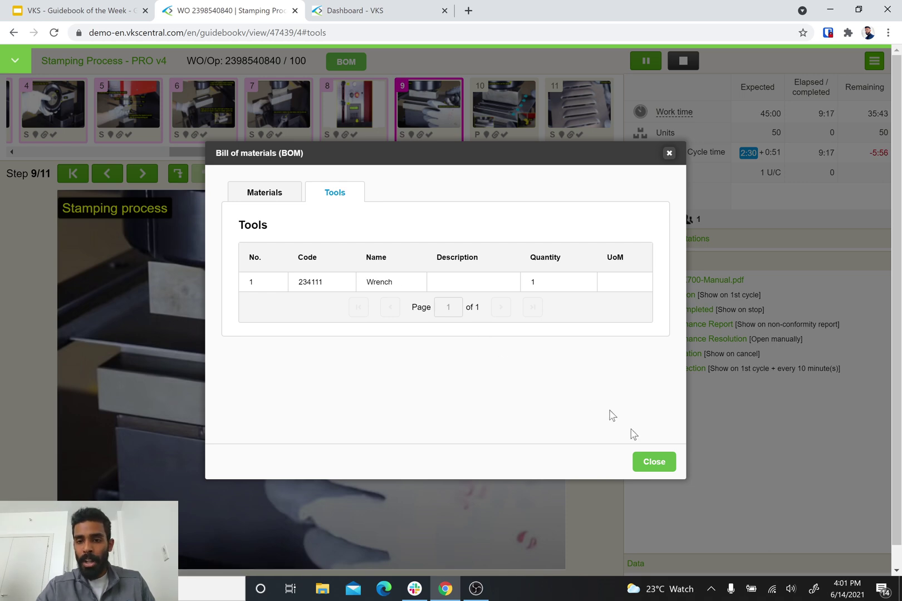
click(655, 462)
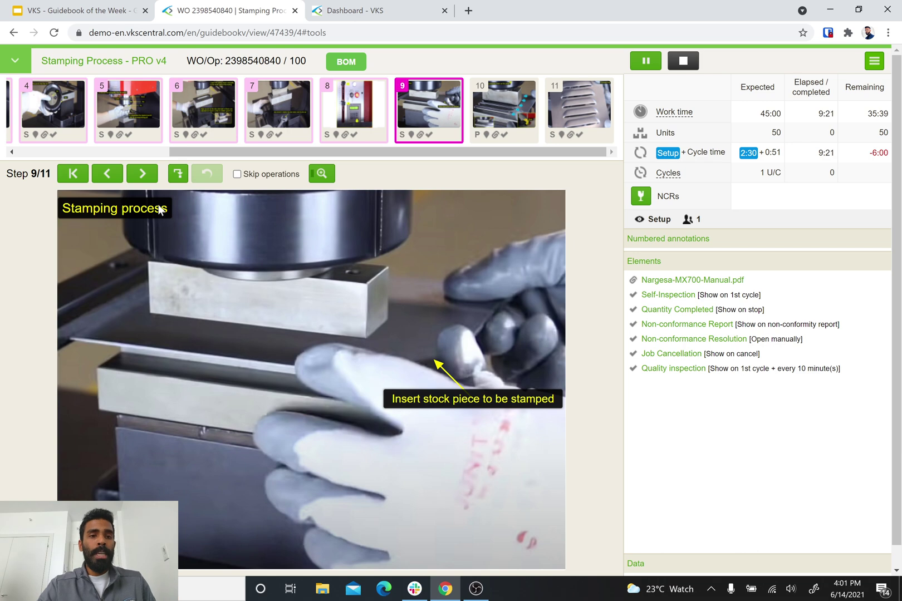
Advance to step 10/11, the pedal-press stamping instruction.
click(142, 173)
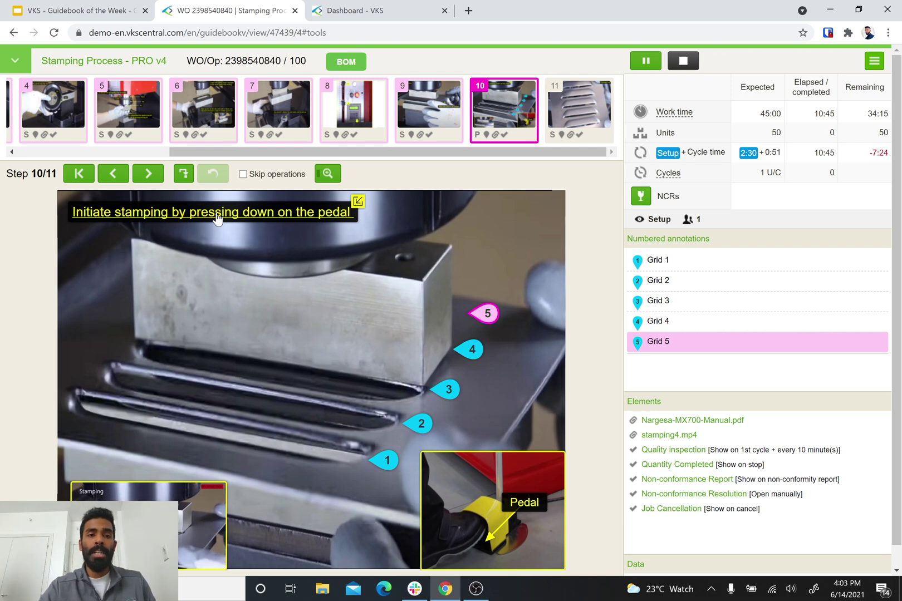
Play the stamping4.mp4 reference video from the step caption, then close it.
click(217, 218)
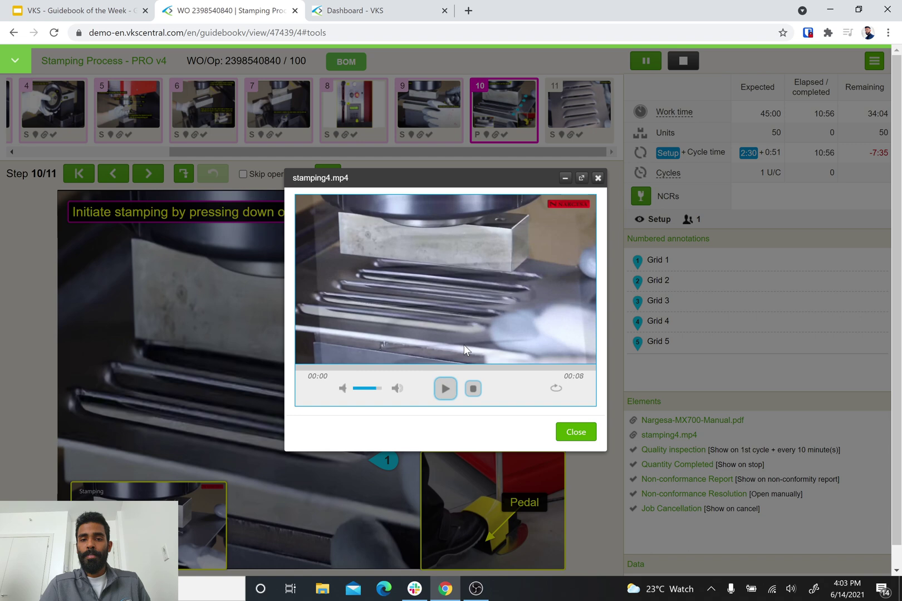
click(577, 433)
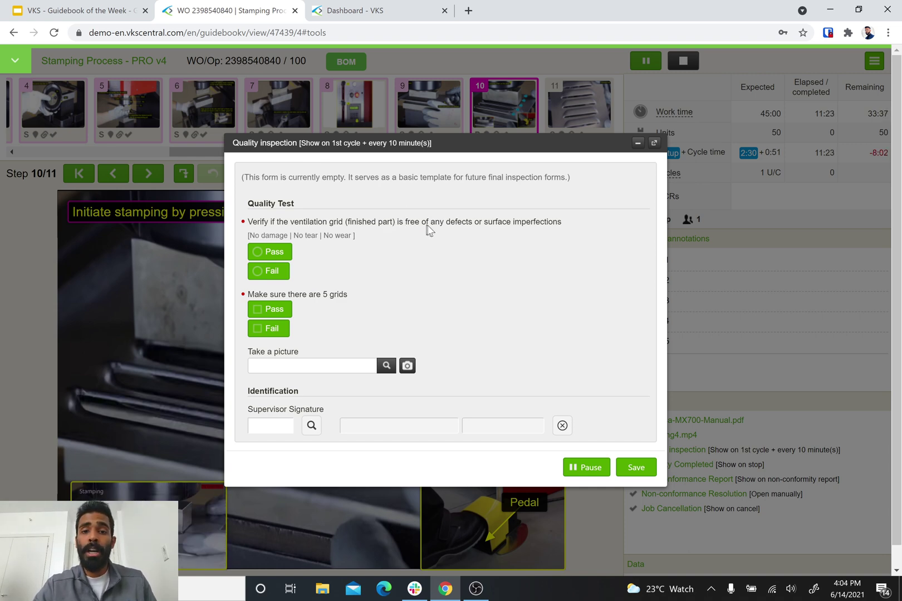
Mark the grid-defect and five-grid checks as Pass and save the quality inspection.
click(254, 258)
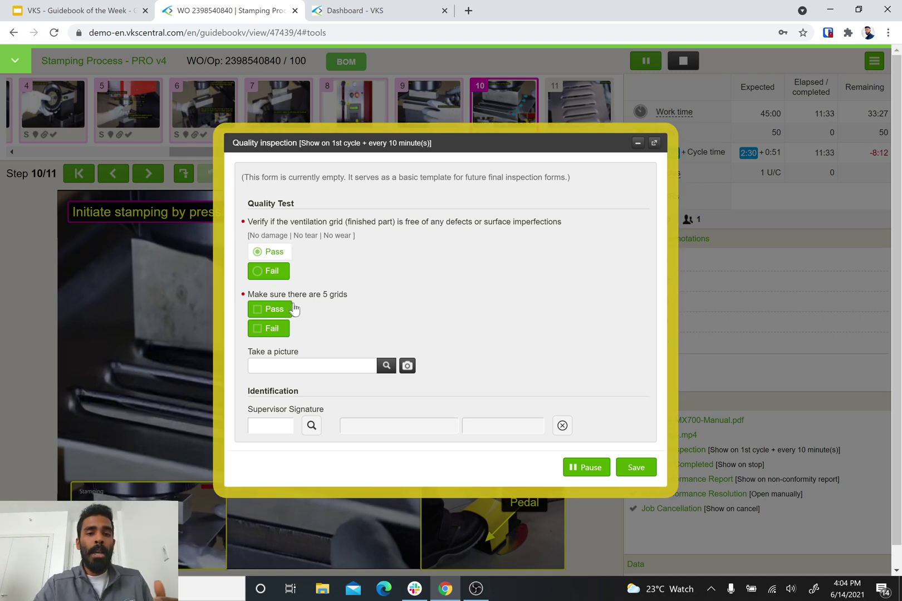
click(272, 311)
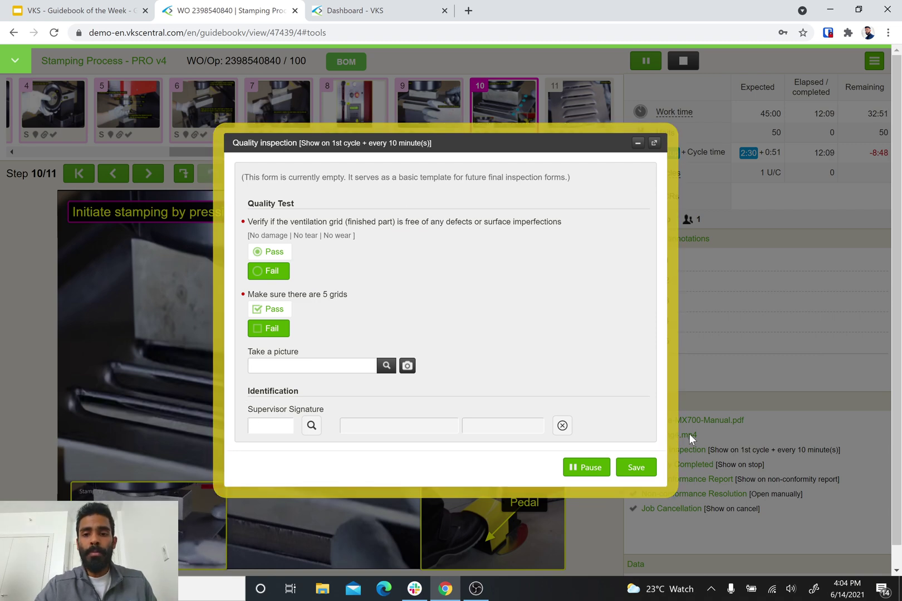
click(646, 469)
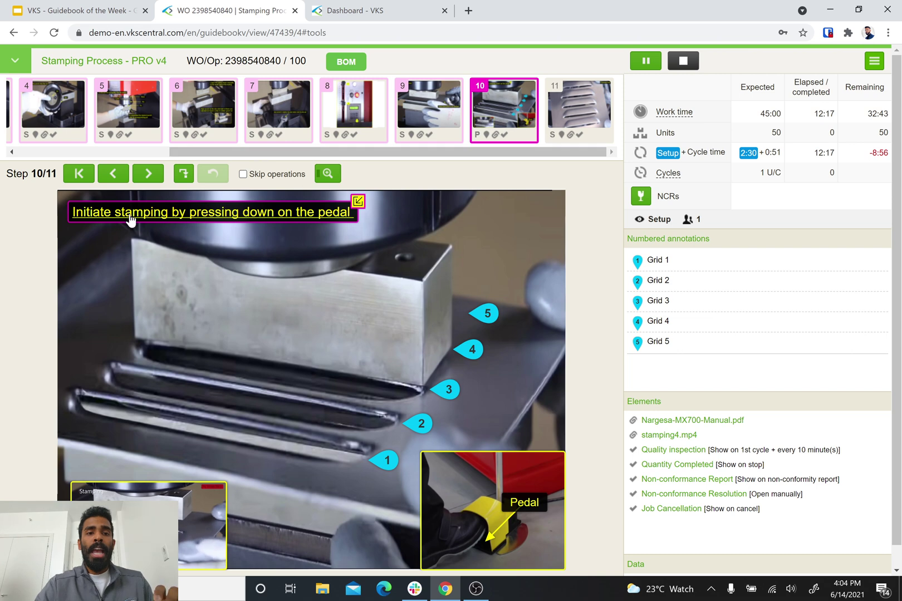
Advance, pass both Quality Test items again, and save to reach step 11/11, Finished Part.
click(150, 176)
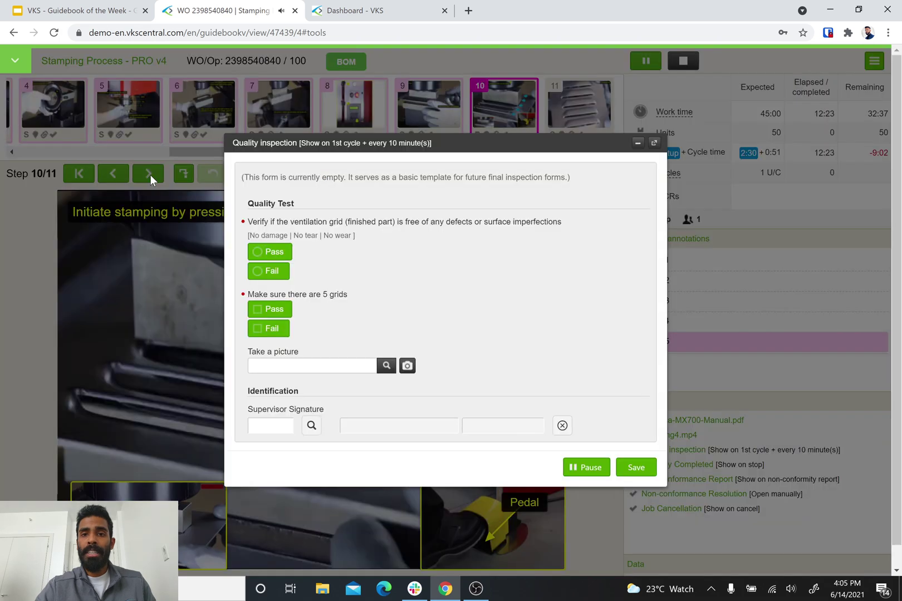
click(264, 255)
click(263, 311)
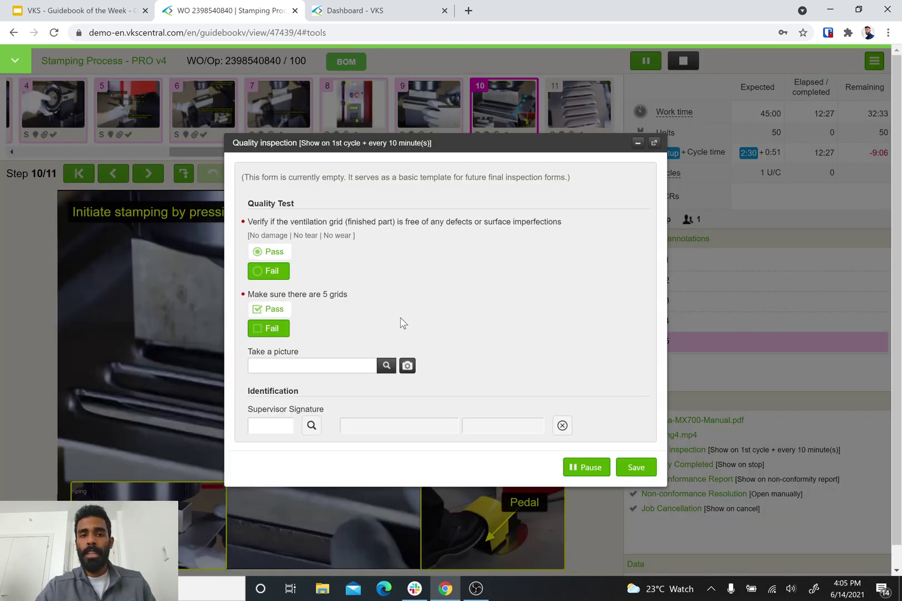
click(638, 469)
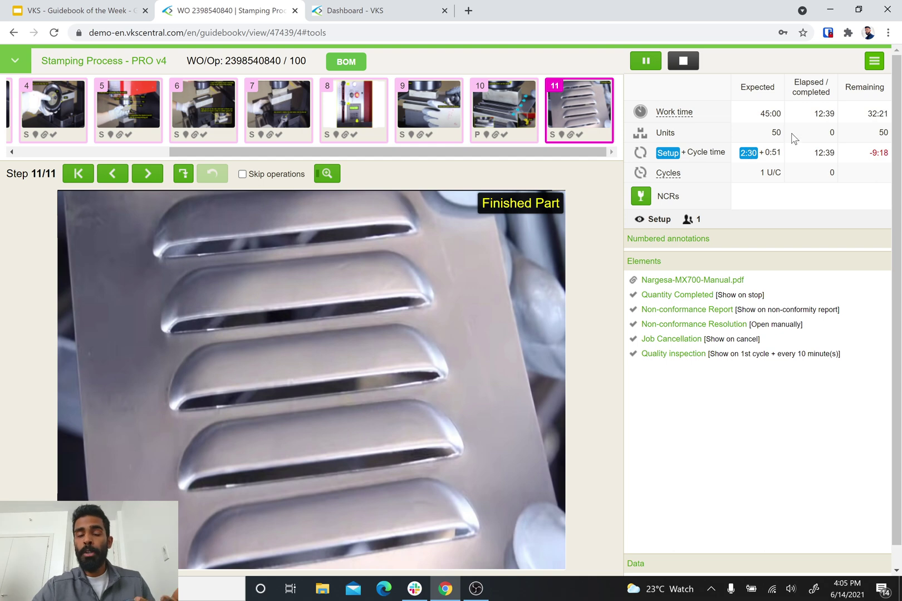
Leave setup and enter Production mode on step 10/11, counting the first unit.
click(157, 179)
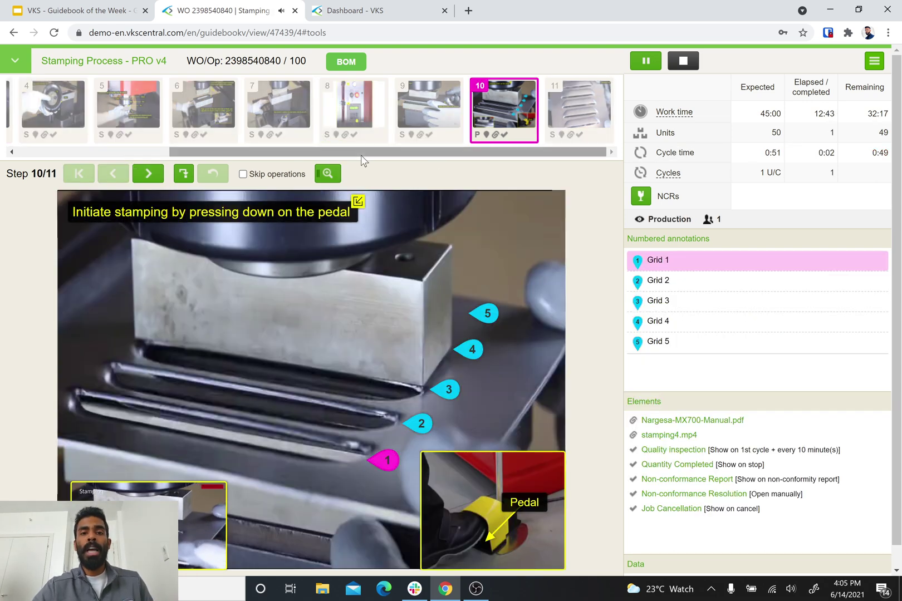
drag(361, 156, 418, 146)
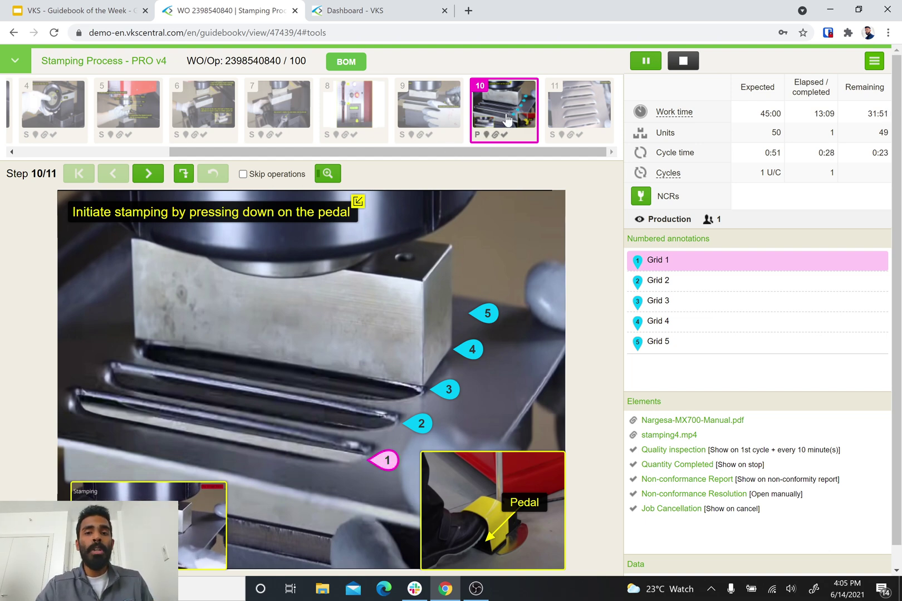
mouse_move(403, 152)
mouse_down()
mouse_move(260, 144)
mouse_move(402, 150)
mouse_up()
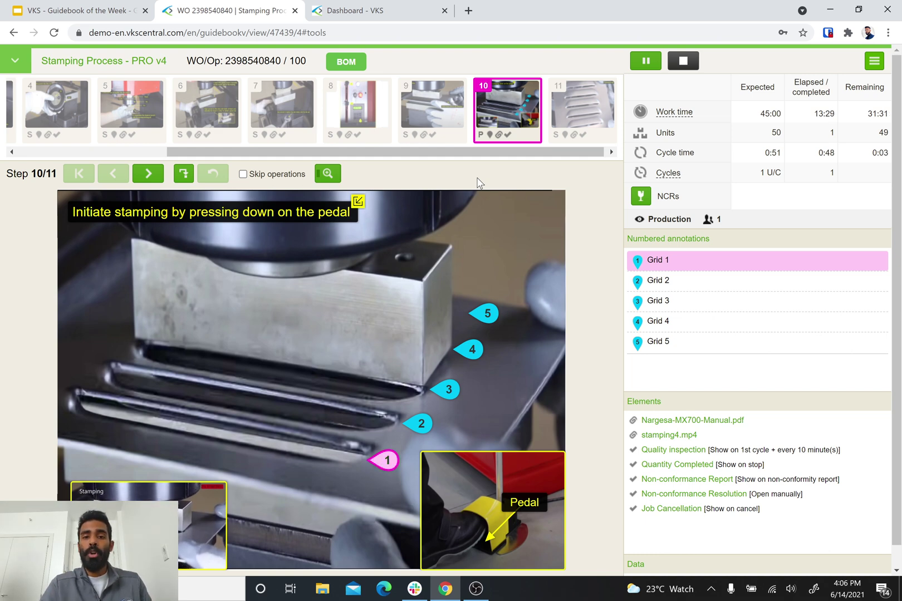
Step through Grids 2–5 to complete a cycle, counting the second unit.
click(147, 177)
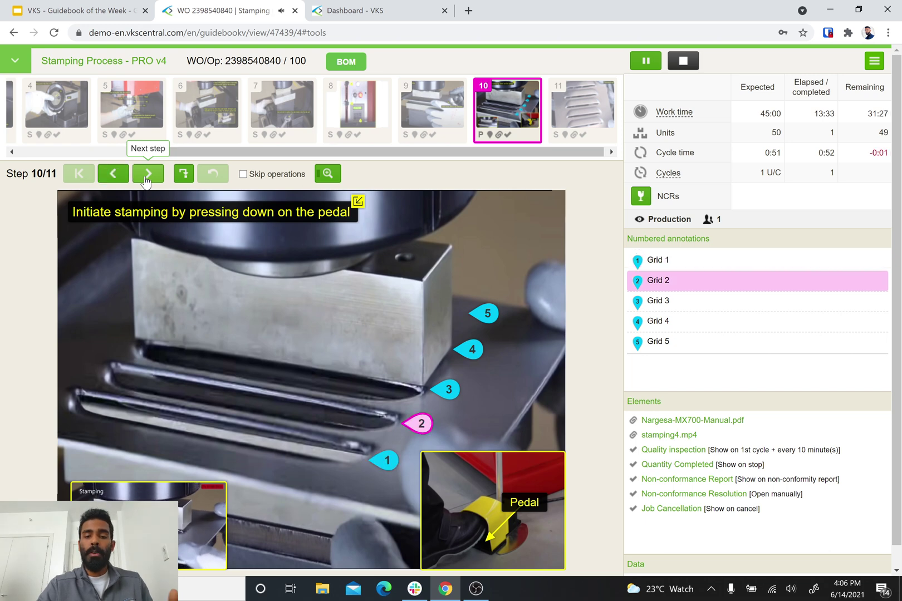
click(146, 177)
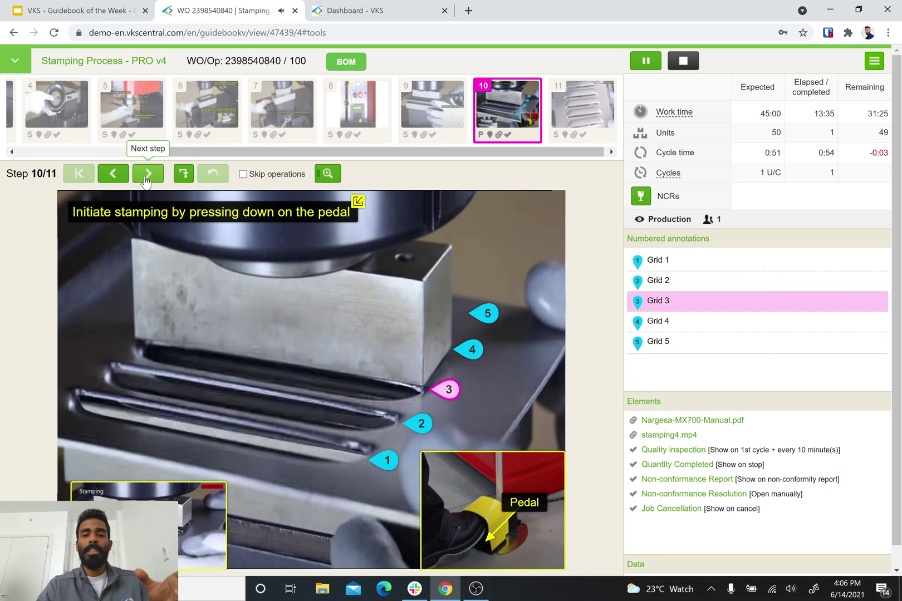
click(145, 178)
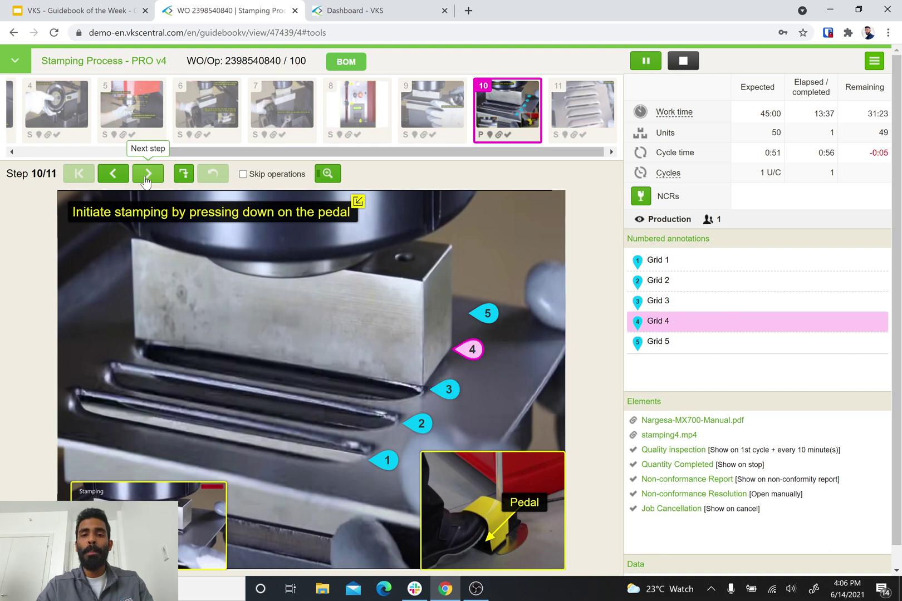
click(146, 177)
click(146, 177)
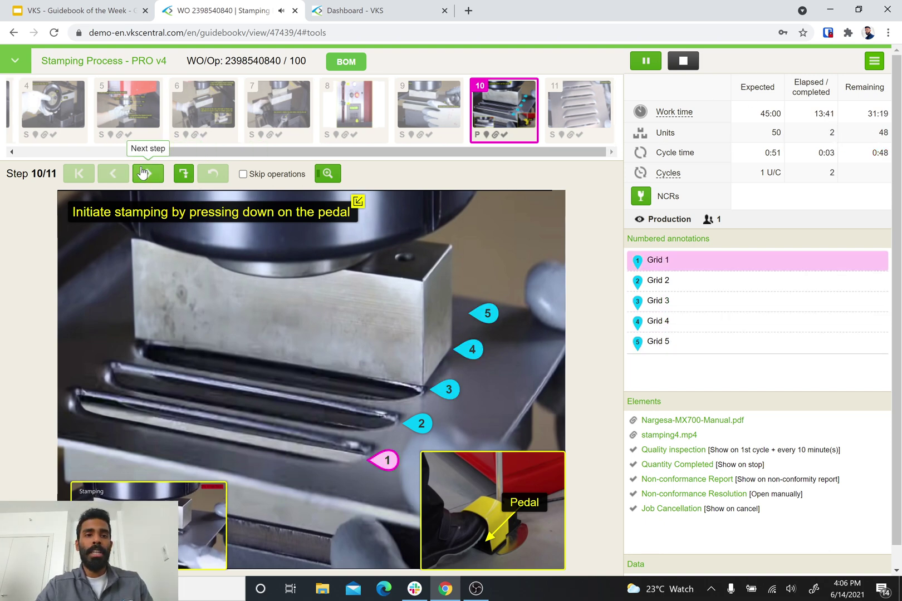
Cycle through the grids again for a third unit, then advance to Grid 4.
click(150, 176)
click(152, 178)
click(150, 176)
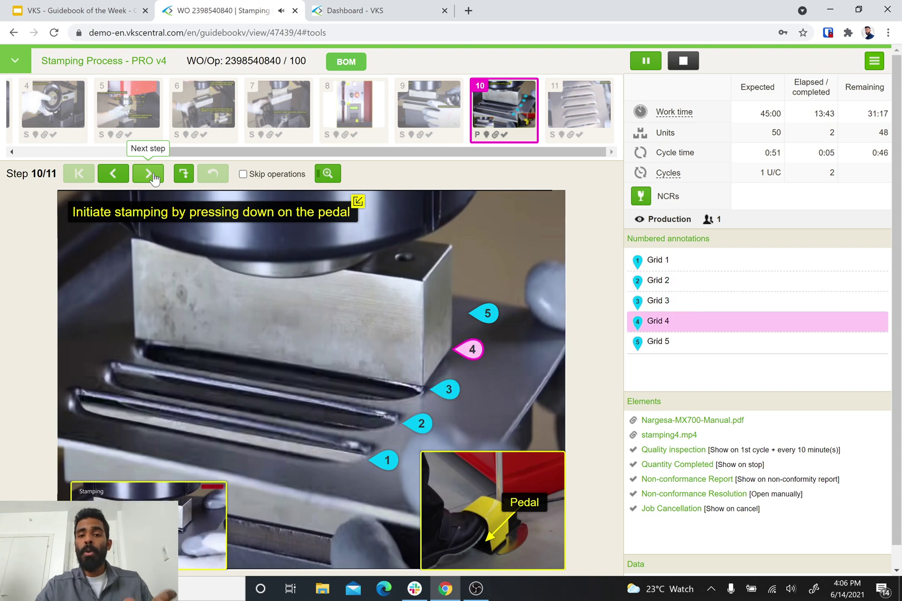
click(151, 176)
click(153, 177)
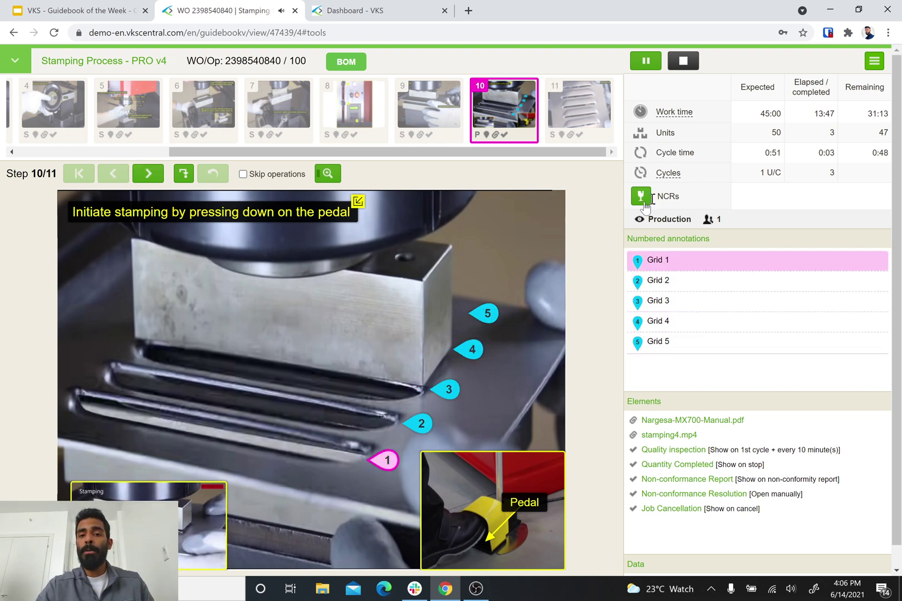
click(148, 177)
click(148, 178)
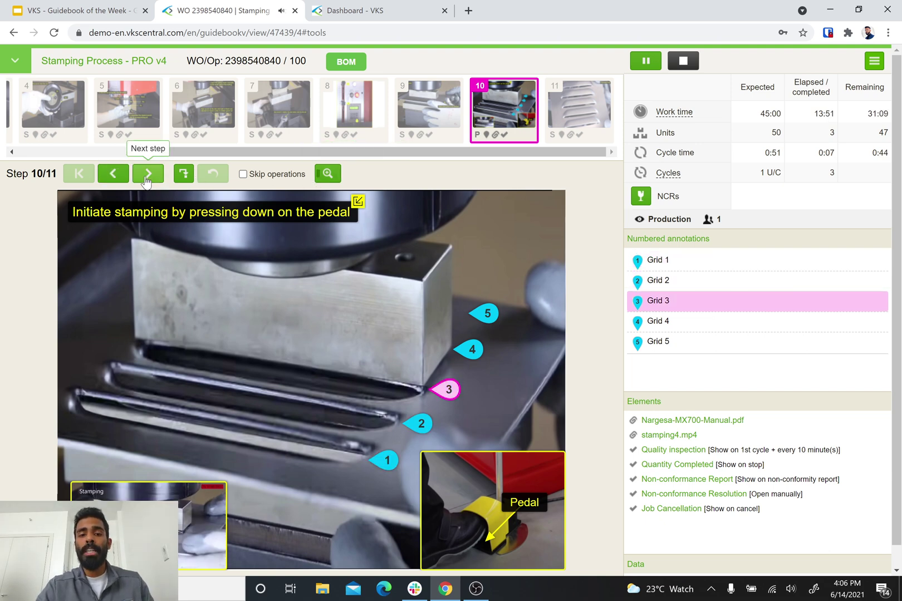
click(147, 177)
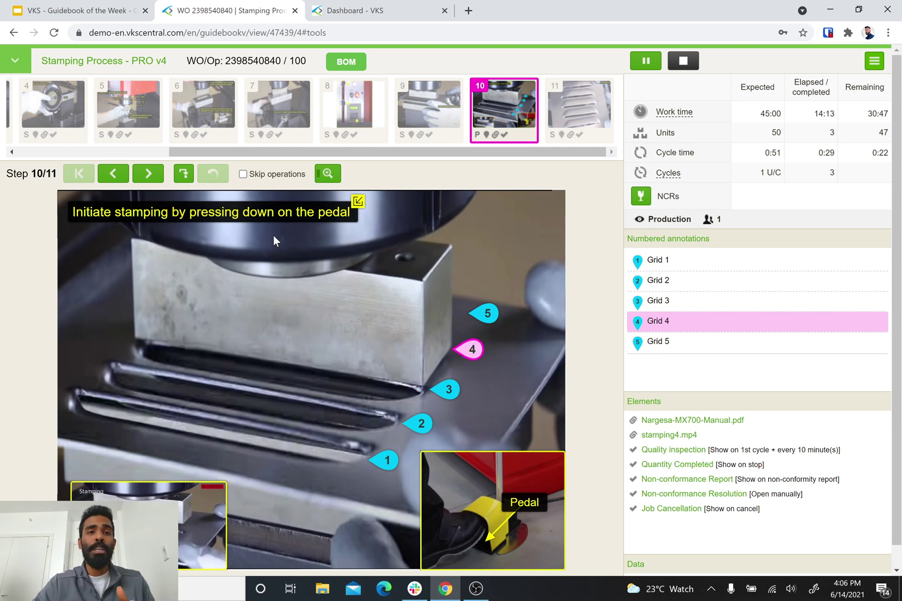
Switch to the Guidebook of the Week deck and show closing slide 16, Book a Demo.
click(92, 11)
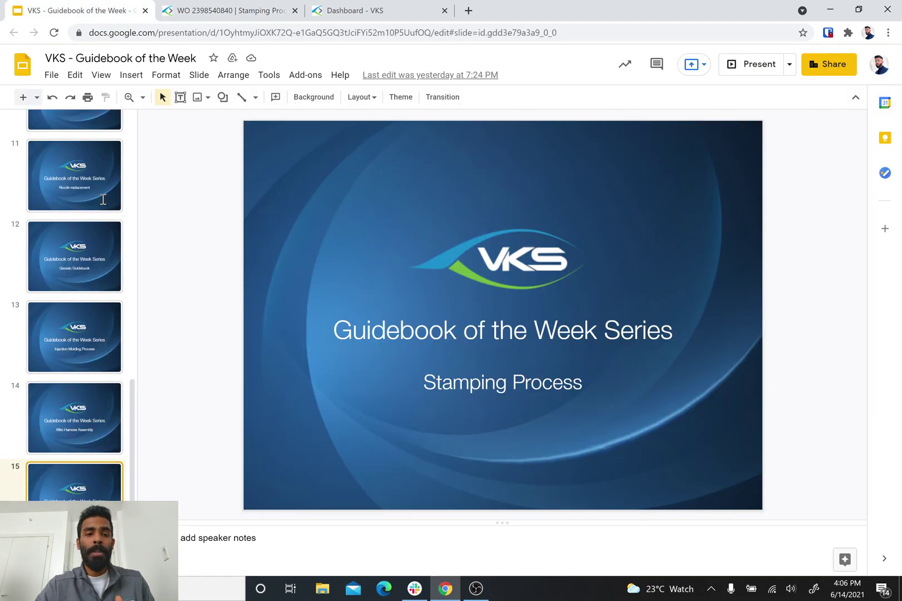
scroll(45, 408, down, 2)
click(66, 493)
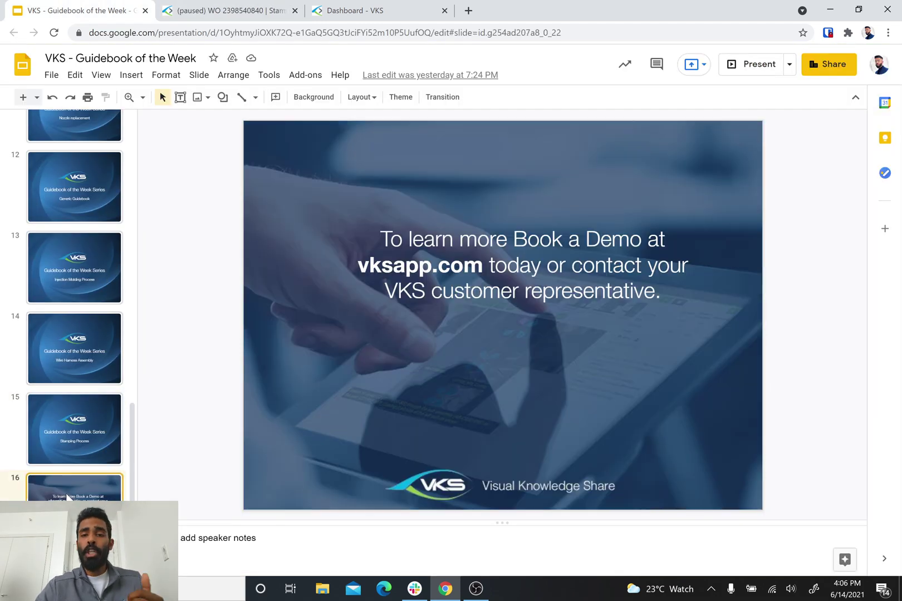